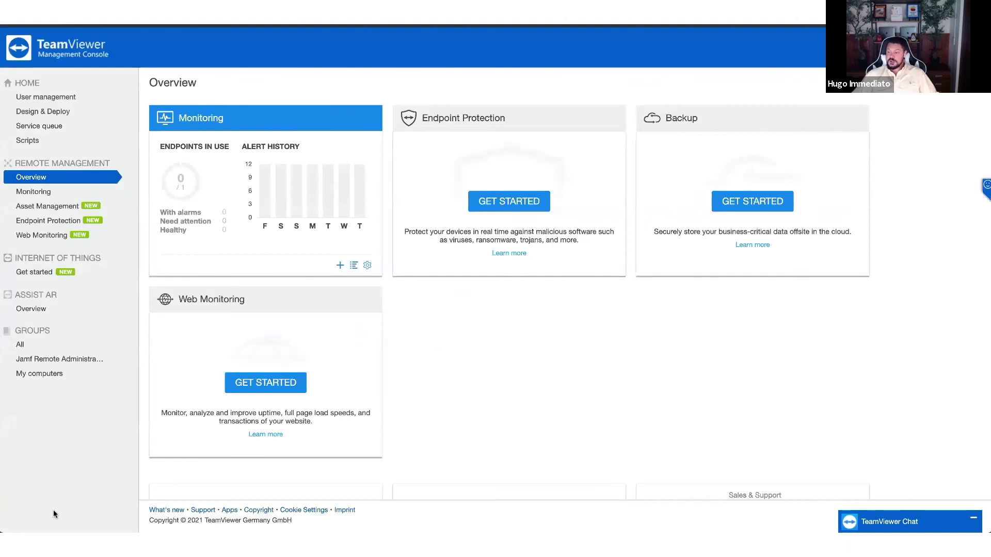
- Go to the Apps page of TeamViewer Management Console profile settings to begin a new script token
{"action": "mouse_move", "coordinate": [54, 510]}
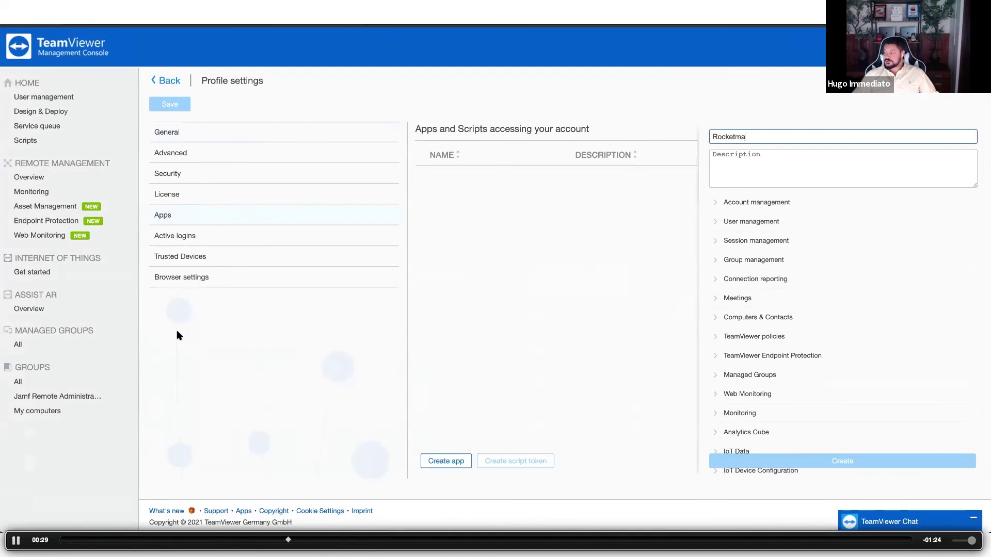
- Finish entering the script token name 'Rocketman MacAdmins Demo'
{"action": "type", "text": "n MacAdmin"}
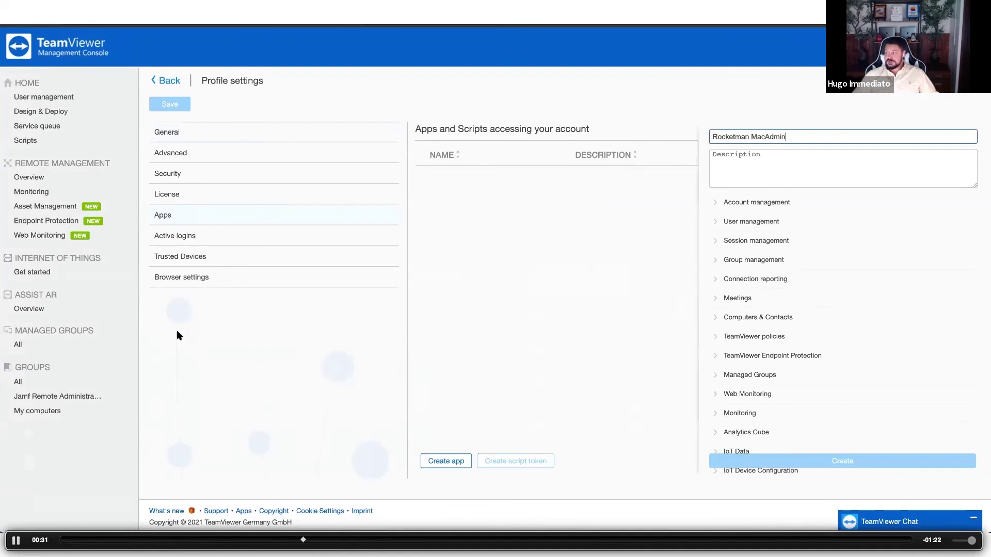
{"action": "type", "text": "s Demo"}
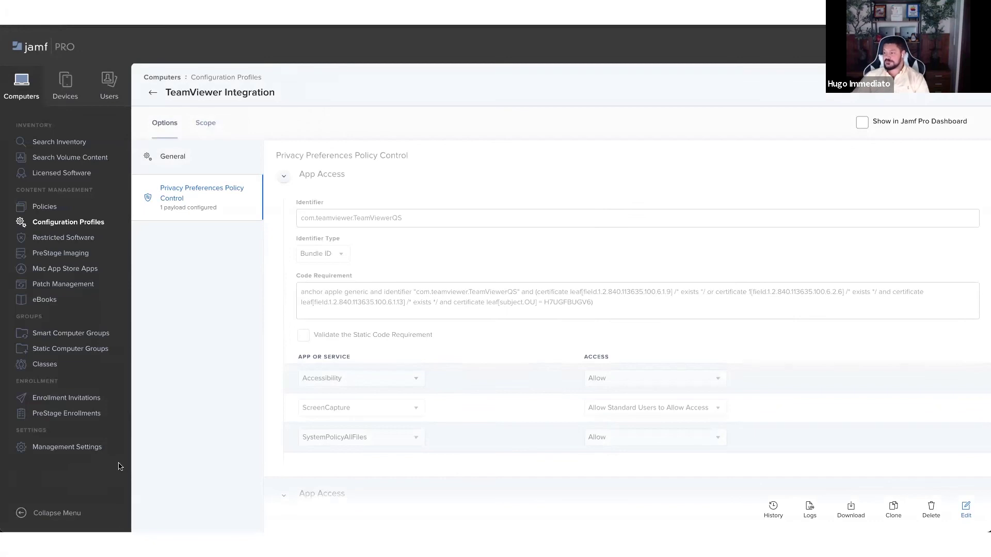
- Add App Access for com.teamviewer.TeamViewer with Accessibility, ScreenCapture and SystemPolicyAllFiles
{"action": "mouse_move", "coordinate": [111, 538]}
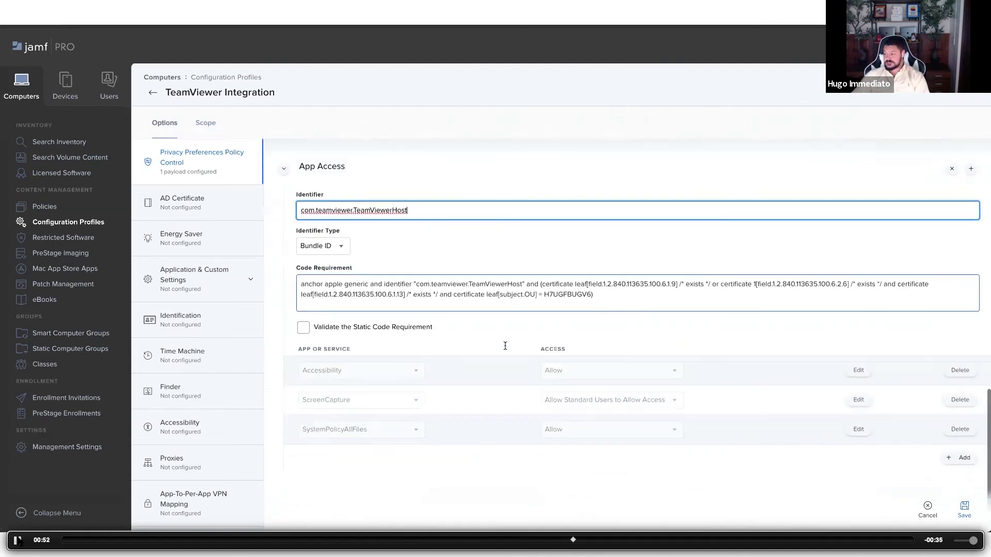
- Pause and resume the demo to explain the com.teamviewer.TeamViewerHost App Access entry
{"action": "key", "text": "space"}
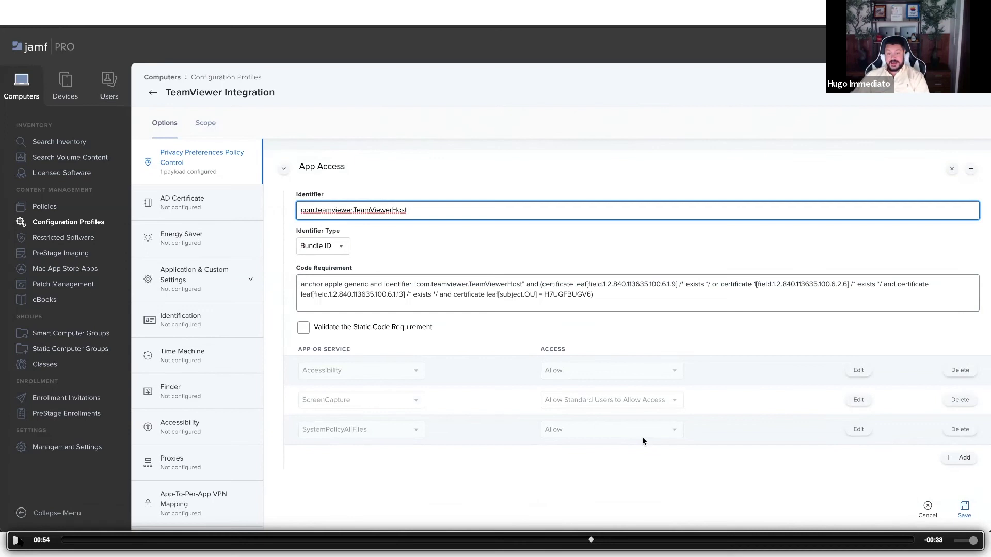
{"action": "key", "text": "space"}
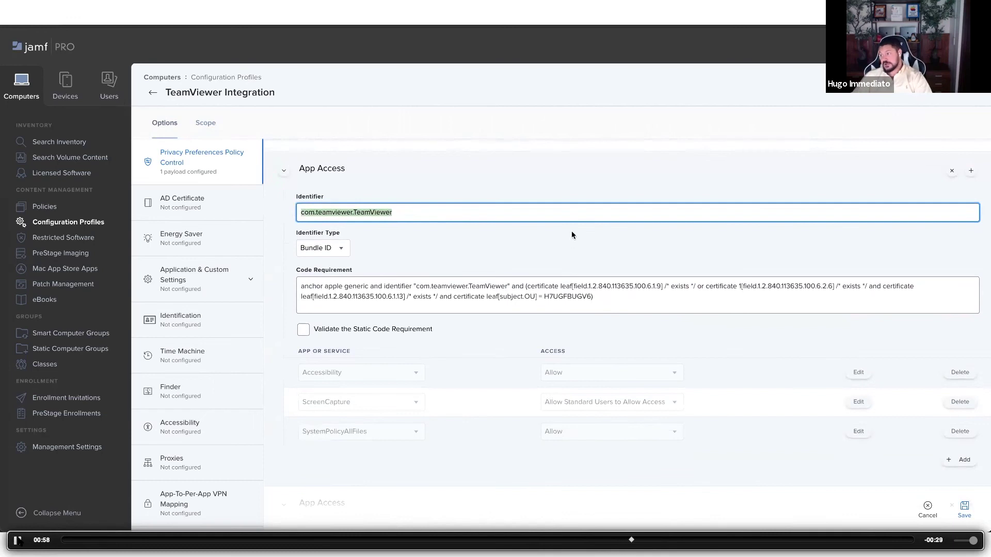
{"action": "key", "text": "space"}
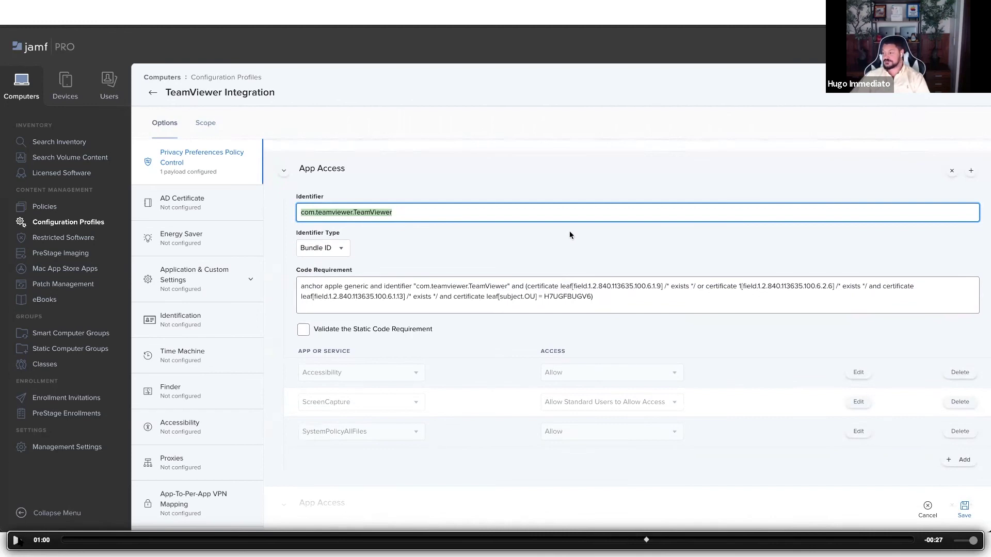
{"action": "key", "text": "space"}
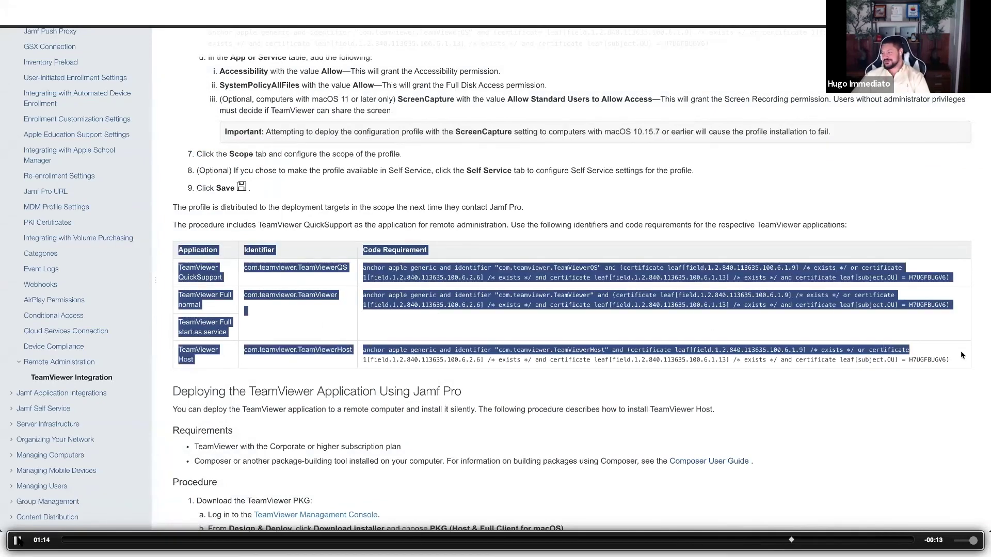
- Pause on the QuickSupport, Full and Host identifier and code requirement table, then resume
{"action": "left_click", "coordinate": [17, 540]}
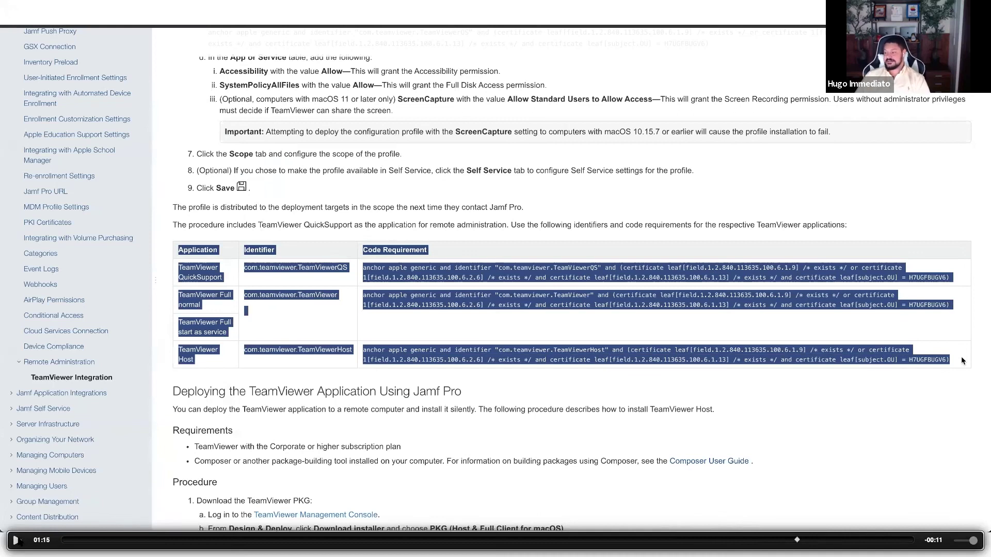
{"action": "key", "text": "space"}
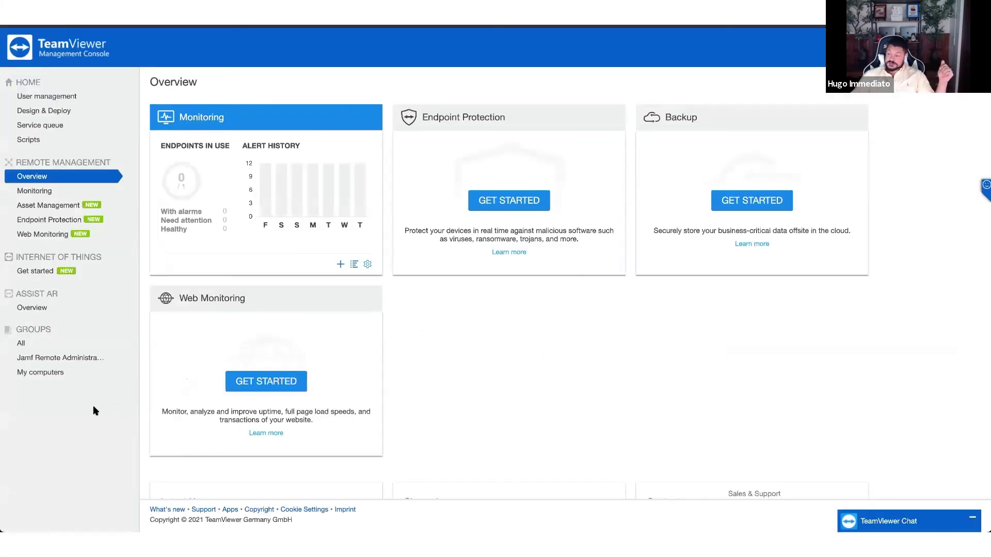
- Download the TeamViewer PKG installer and open the extracted TeamViewer_PKG folder
{"action": "mouse_move", "coordinate": [32, 508]}
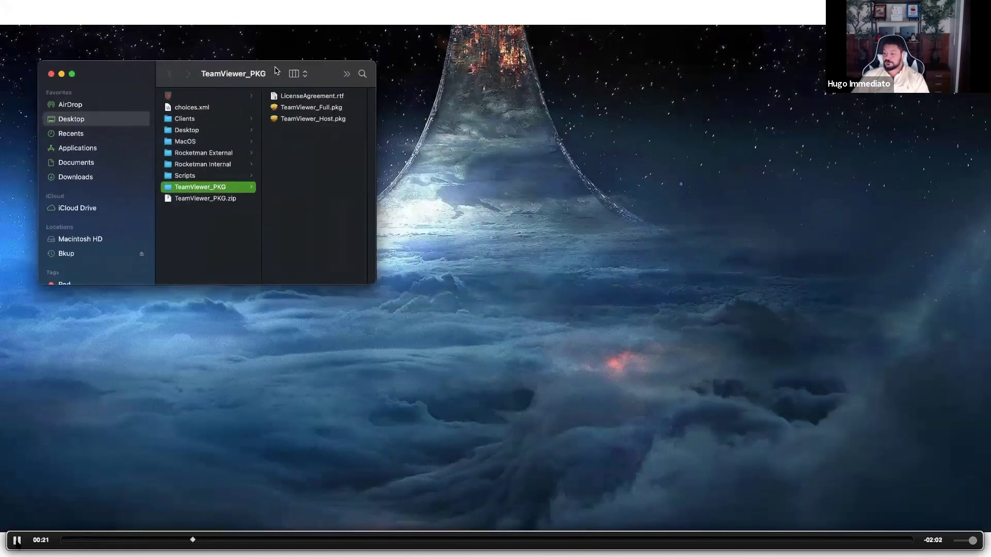
- Pause and resume the demo as TeamViewer_Host.pkg is placed in Users/Shared/TeamViewer
{"action": "left_click", "coordinate": [17, 540]}
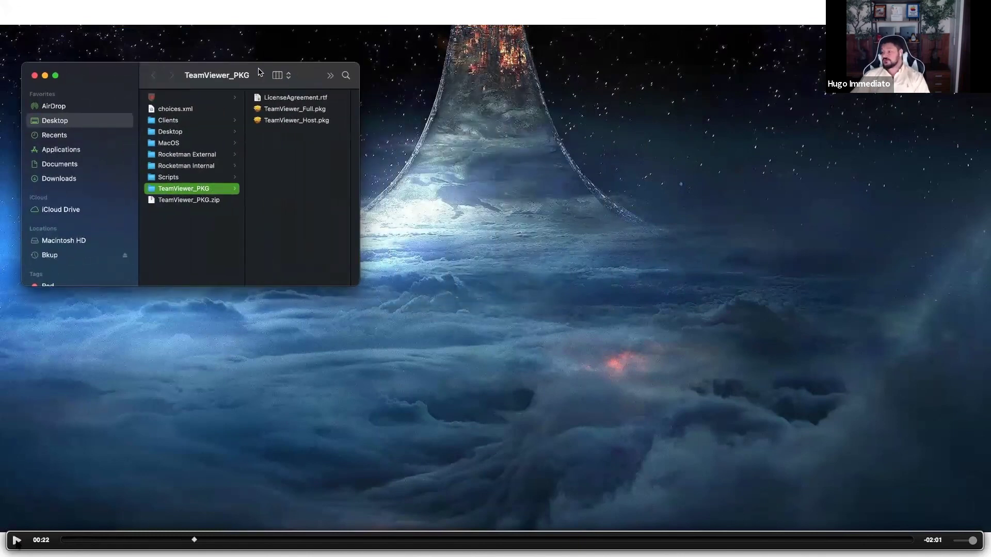
{"action": "left_click", "coordinate": [17, 540]}
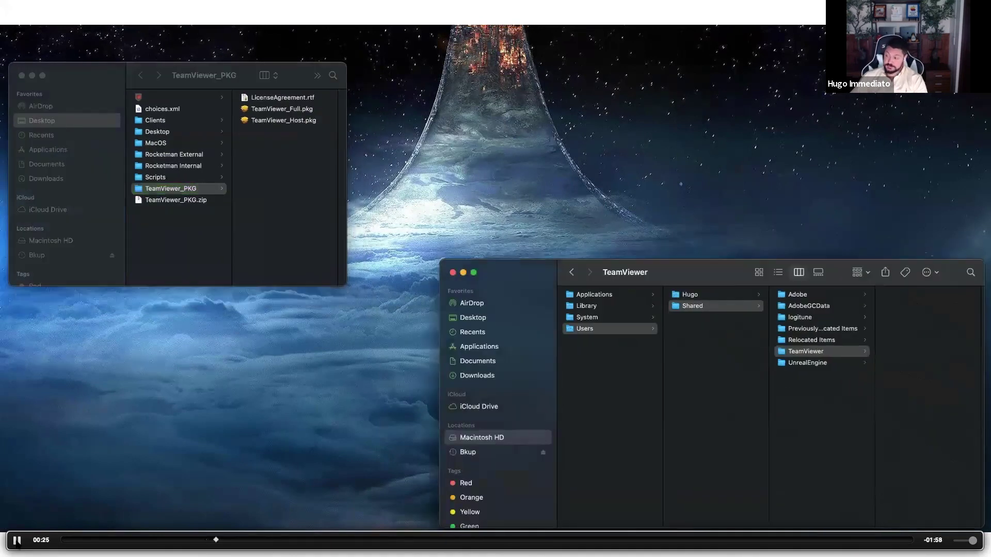
{"action": "key", "text": "space"}
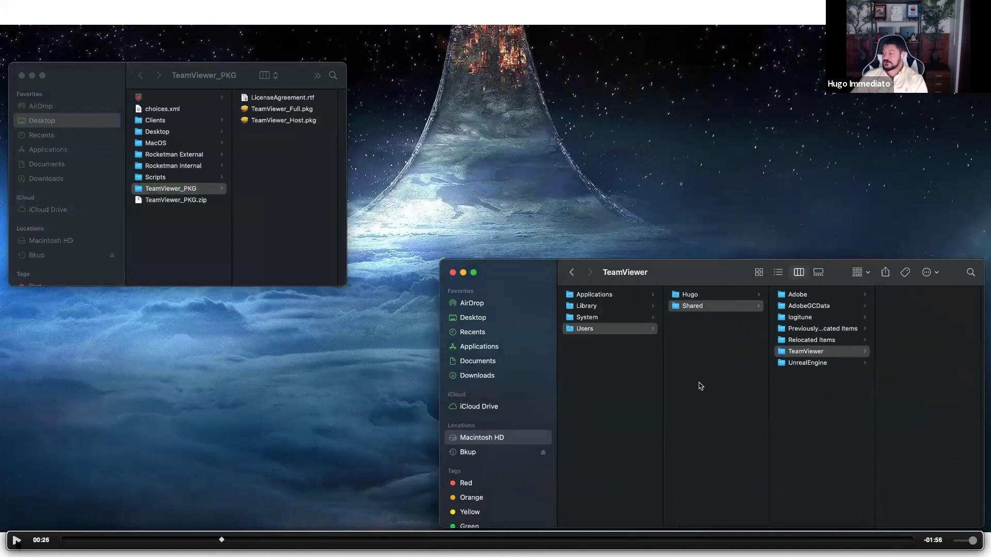
{"action": "key", "text": "space"}
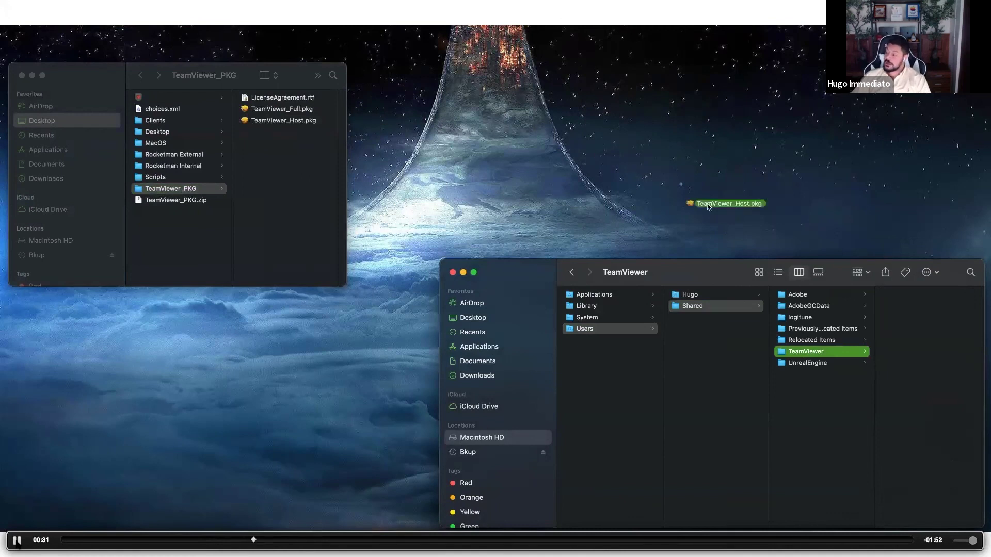
{"action": "key", "text": "space"}
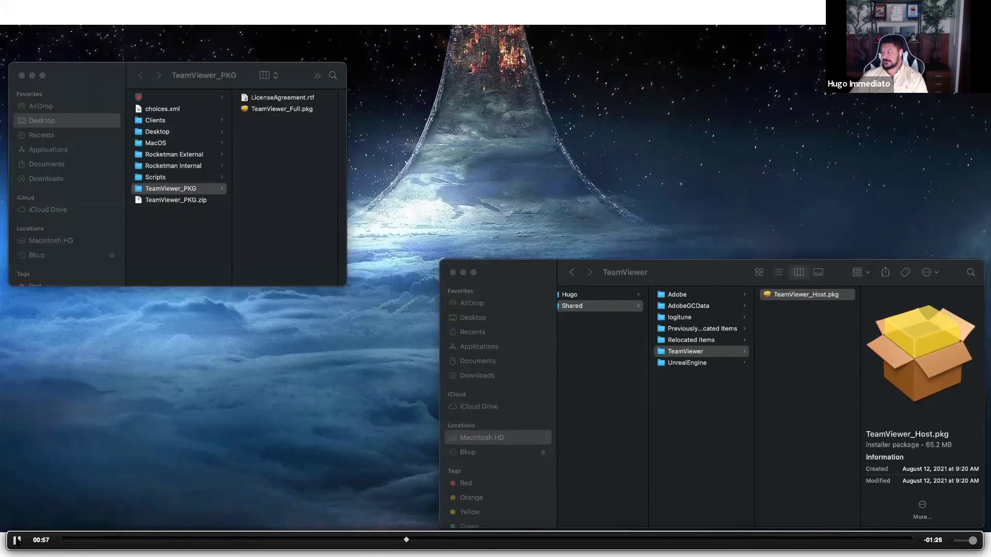
- Play the demo as choices.xml moves into /Users/Shared/TeamViewer beside TeamViewer_Host.pkg
{"action": "left_click", "coordinate": [17, 540]}
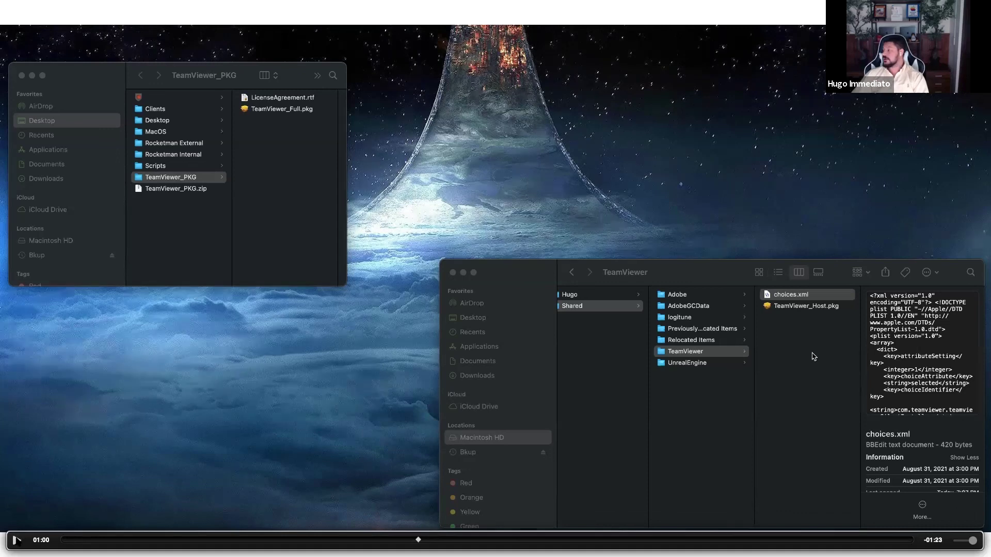
{"action": "left_click", "coordinate": [17, 541]}
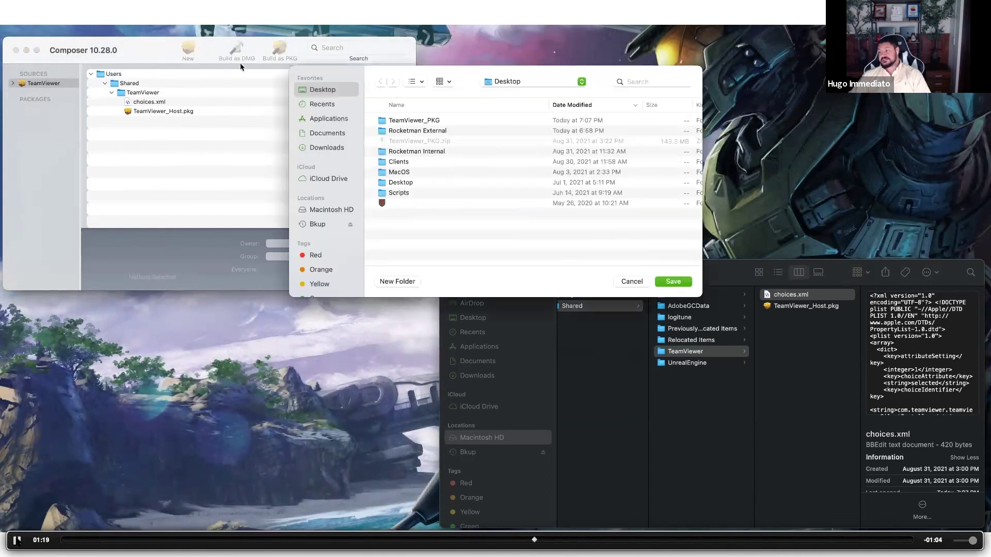
- Save the build as TeamViewer.dmg and close the Finder window
{"action": "left_click", "coordinate": [671, 283]}
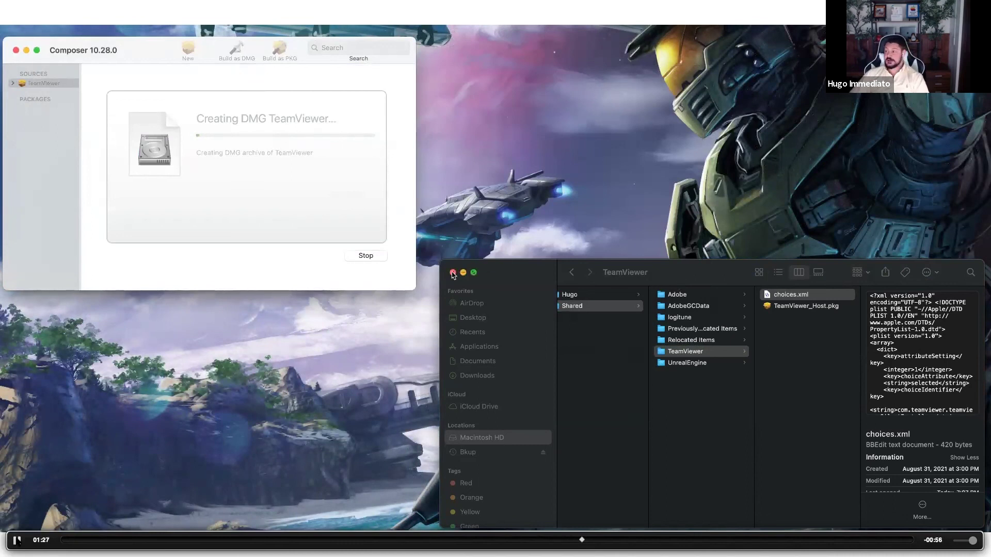
{"action": "left_click", "coordinate": [453, 273]}
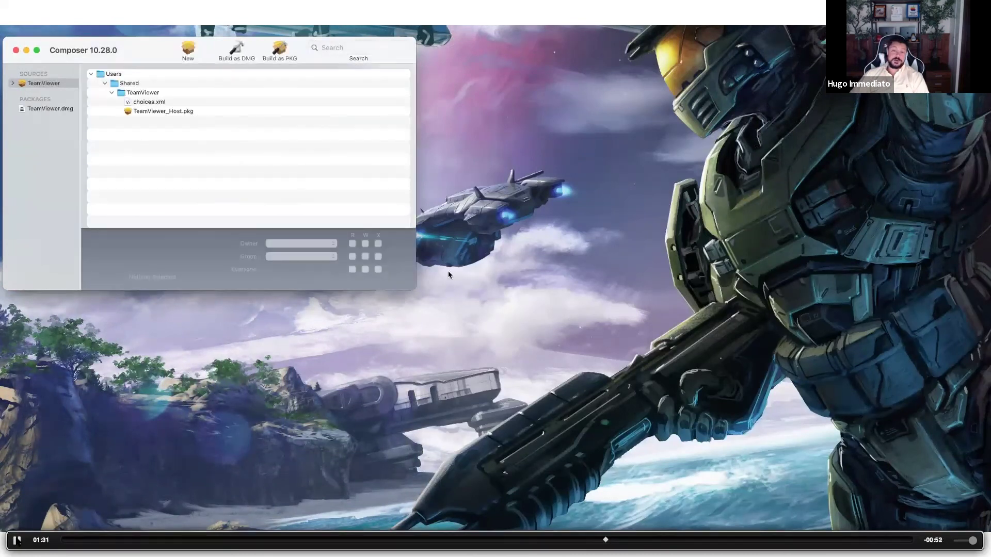
- Select the built TeamViewer.dmg, then pause and resume the demo on the Install TeamViewer script
{"action": "left_click", "coordinate": [60, 110]}
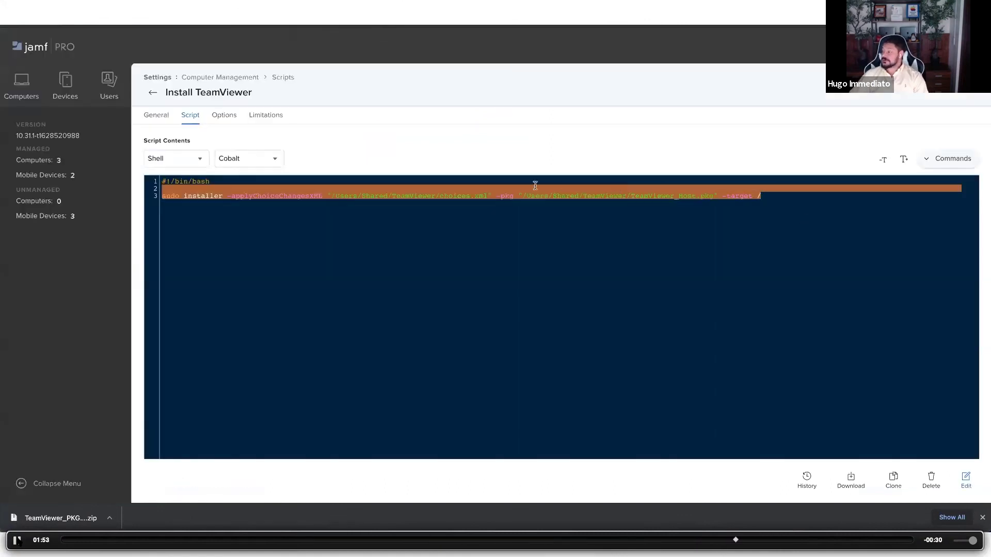
{"action": "left_click", "coordinate": [17, 539]}
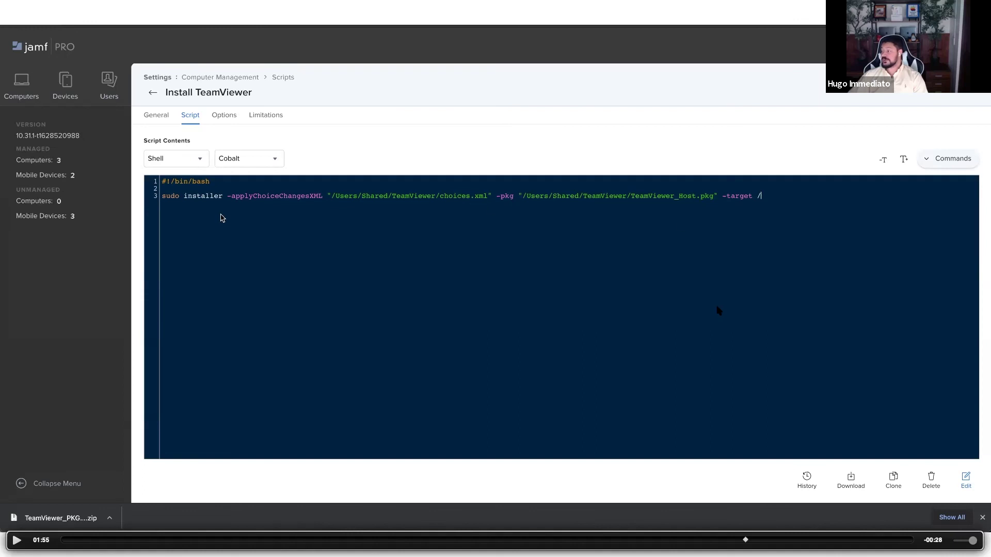
{"action": "left_click", "coordinate": [15, 540]}
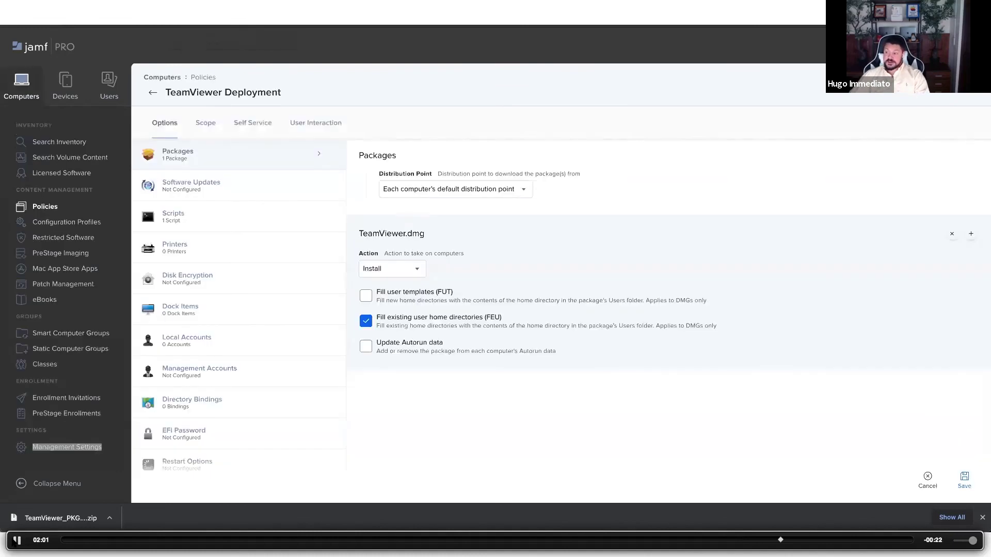
- Pause and resume the demo video while the TeamViewer Deployment policy shows TeamViewer.dmg and its Install TeamViewer script
{"action": "key", "text": "space"}
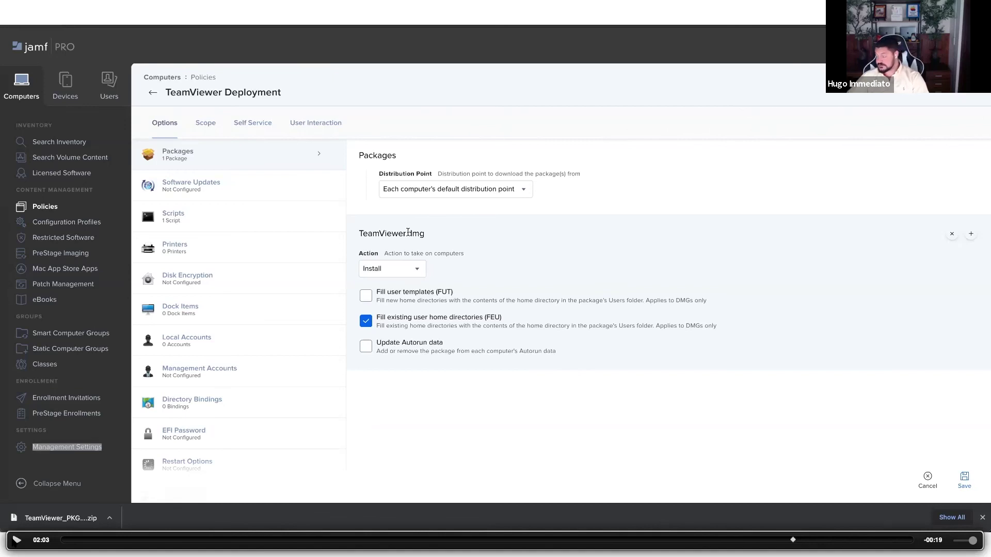
{"action": "key", "text": "space"}
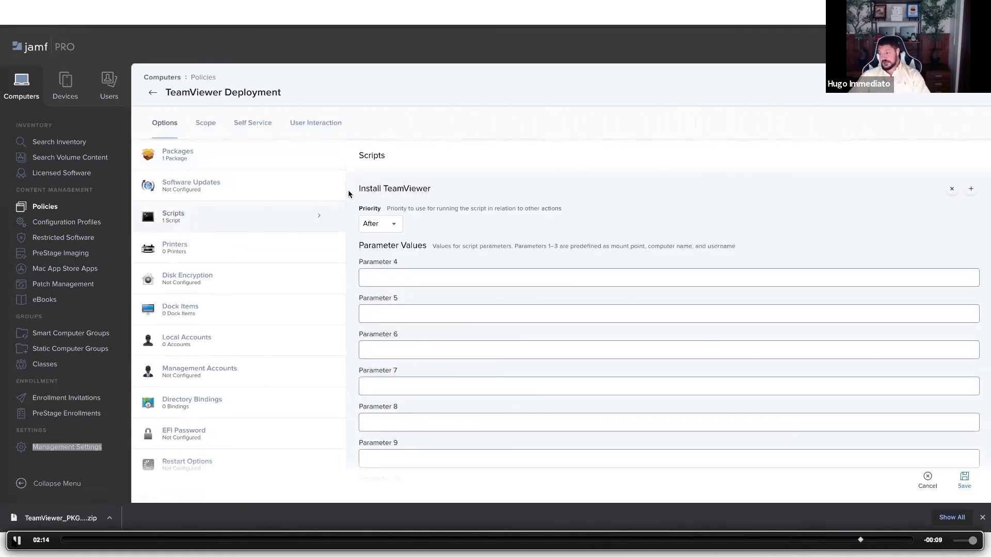
- Pause and resume the demo video as the supervised, managed MacBook Pro inventory record appears
{"action": "key", "text": "space"}
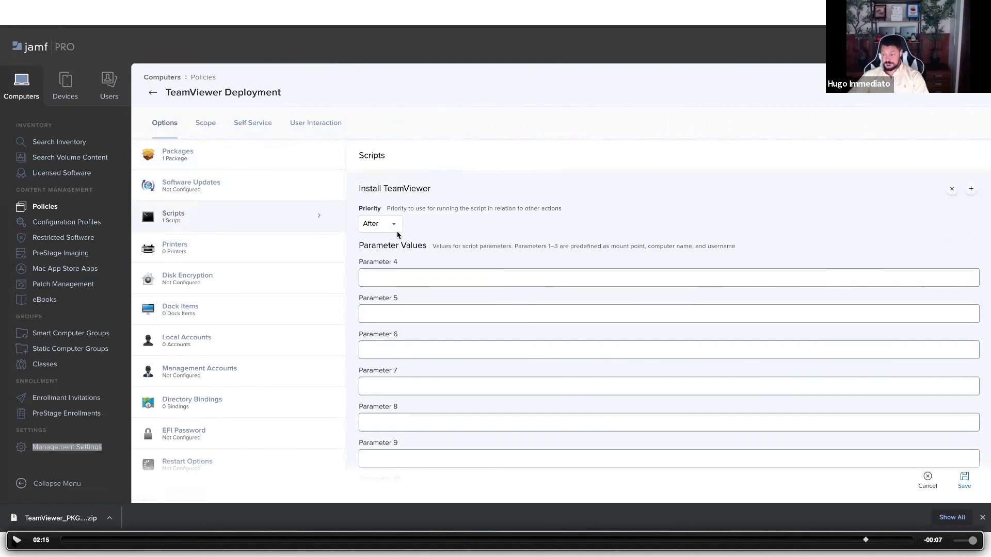
{"action": "key", "text": "space"}
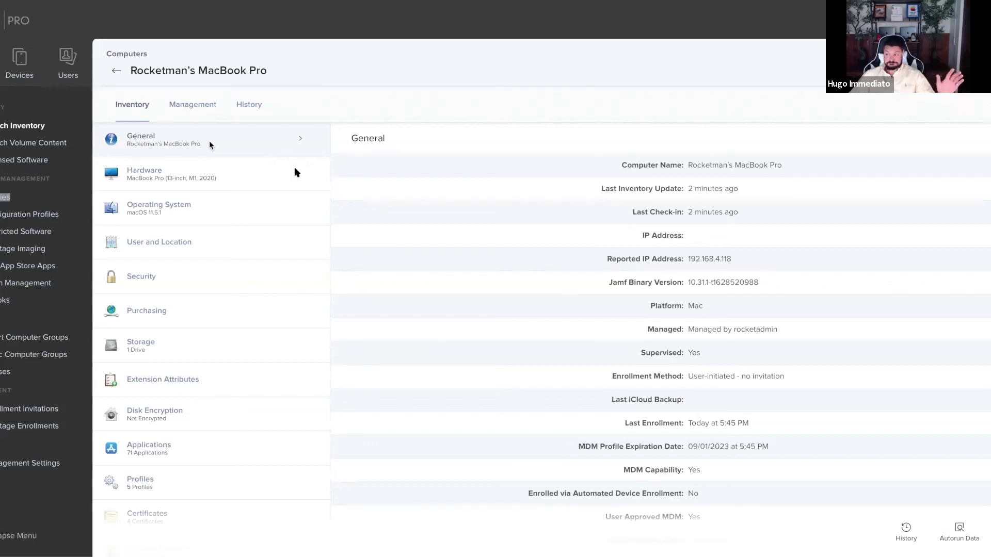
- Play the embedded demo video through the 'Rocketman MacAdmins Demo' remote session to the Mac desktop
{"action": "left_click", "coordinate": [305, 200]}
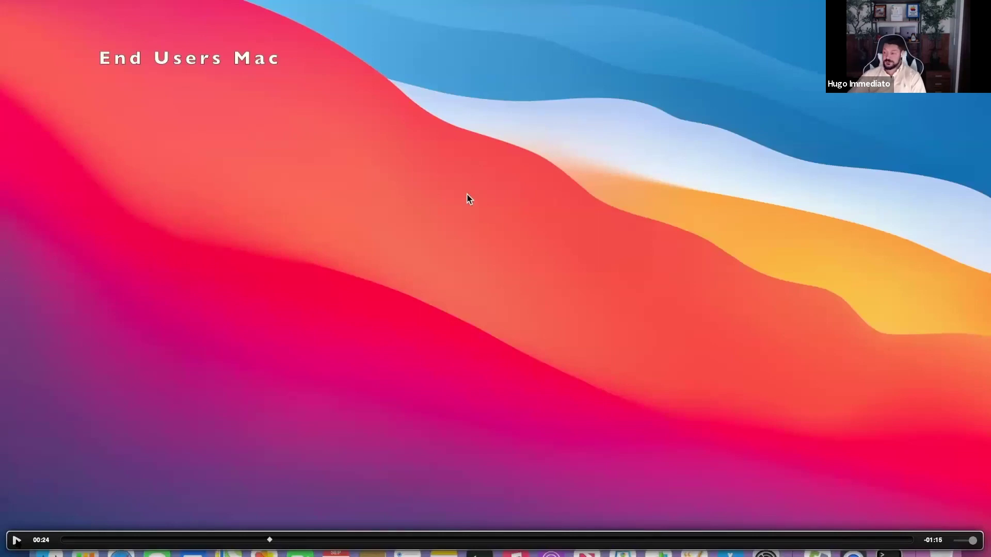
- Resume, pause and resume the demo video while Self Service's Remote Session bookmark opens get.teamviewer.com
{"action": "key", "text": "space"}
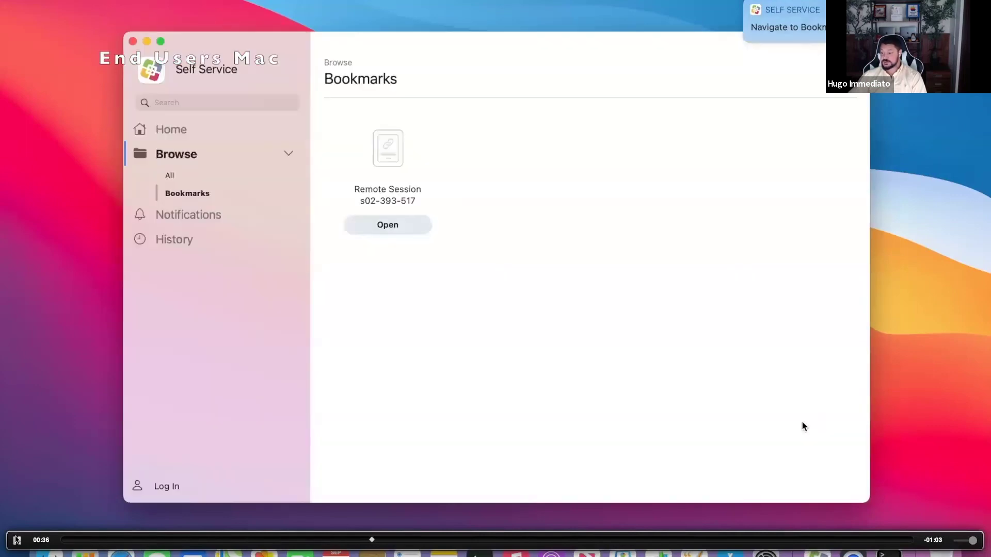
{"action": "left_click", "coordinate": [16, 540]}
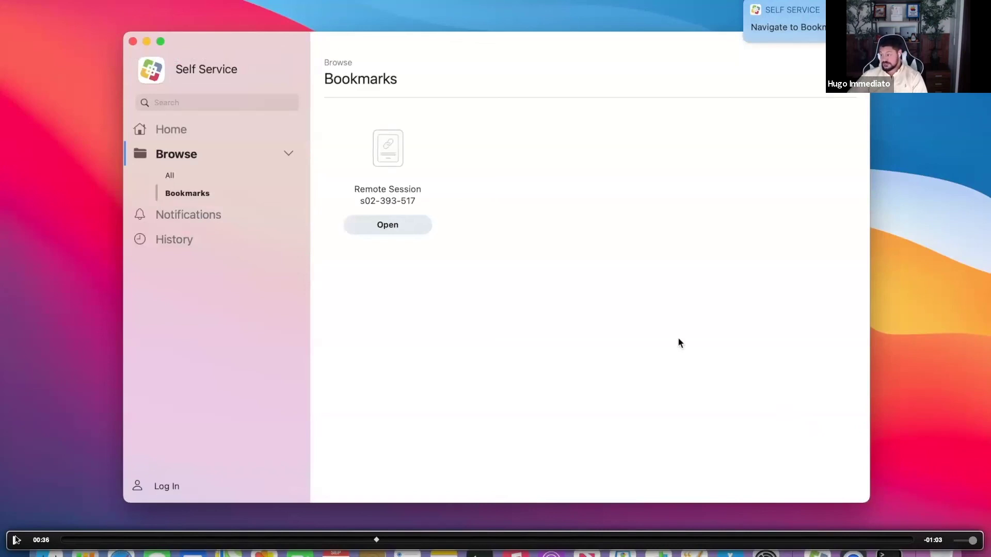
{"action": "left_click", "coordinate": [16, 540]}
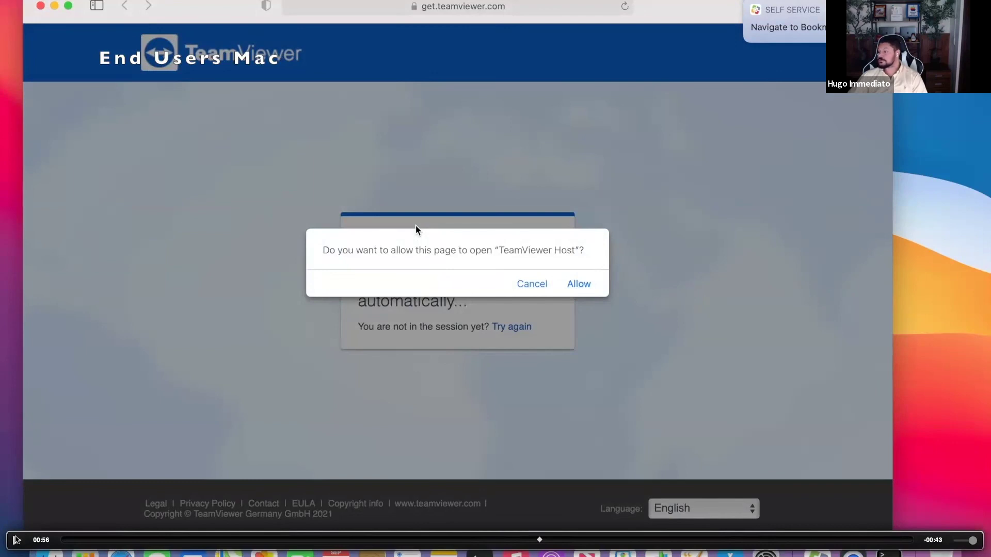
- Resume the demo video past the TeamViewer Host prompt, then pause at Review System Access
{"action": "left_click", "coordinate": [16, 539]}
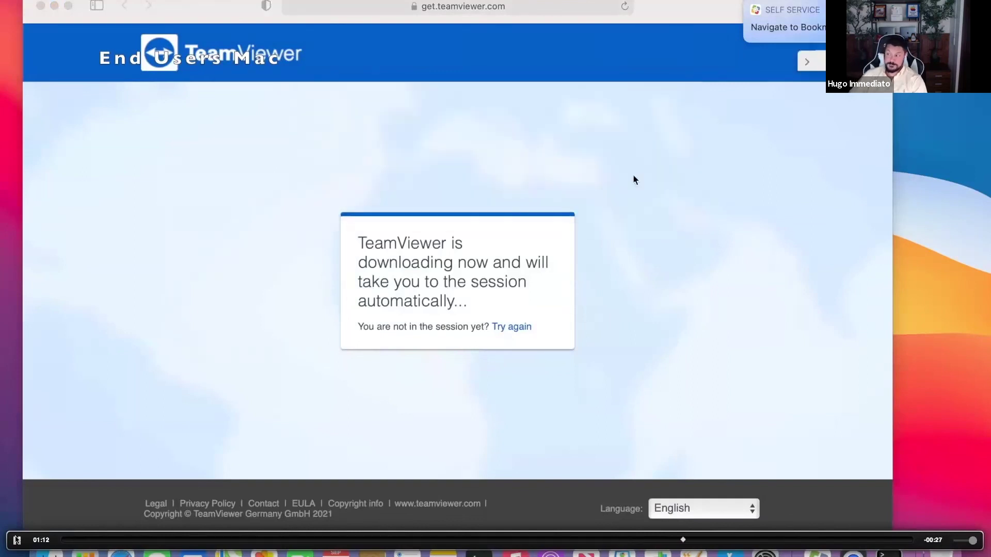
{"action": "left_click", "coordinate": [16, 540]}
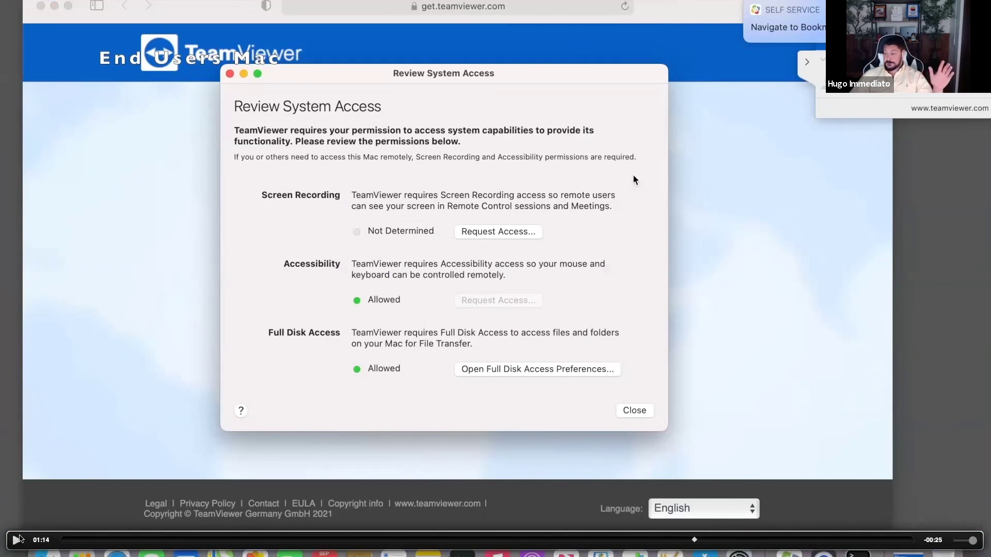
- Resume the demo video at TeamViewer Host's review showing Screen Recording Not Determined
{"action": "left_click", "coordinate": [16, 540]}
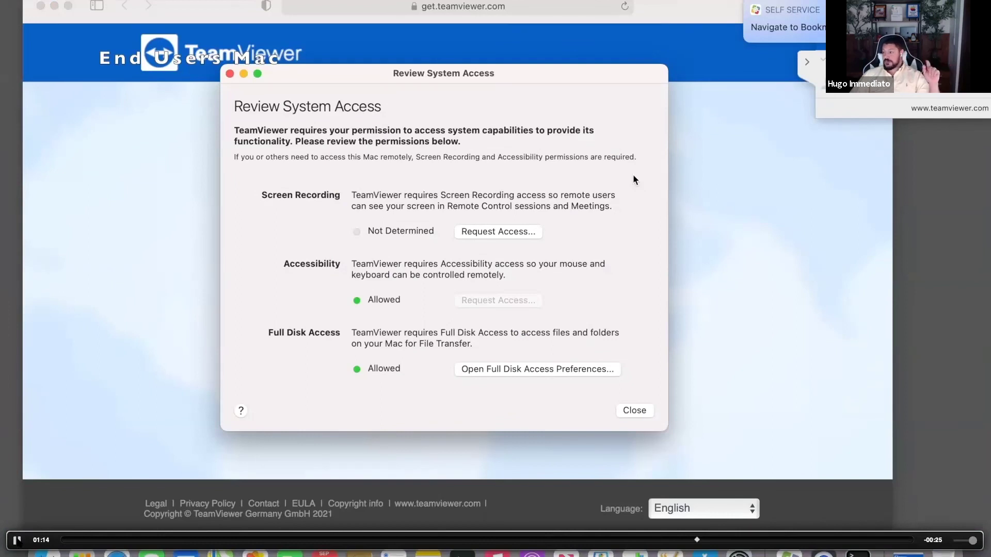